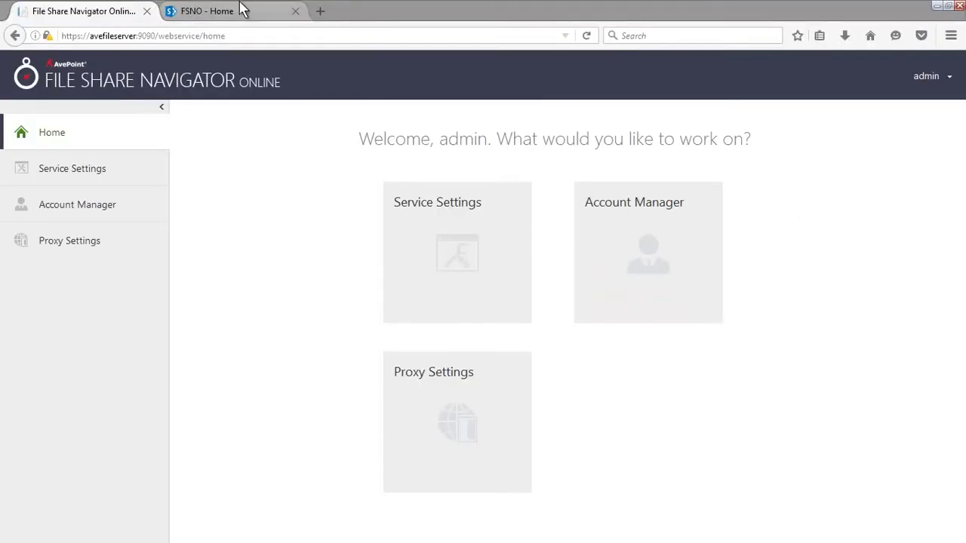
# From the FSNO site's Site Contents, launch File Share Navigator Online and start Create List.
pyautogui.click(242, 9)
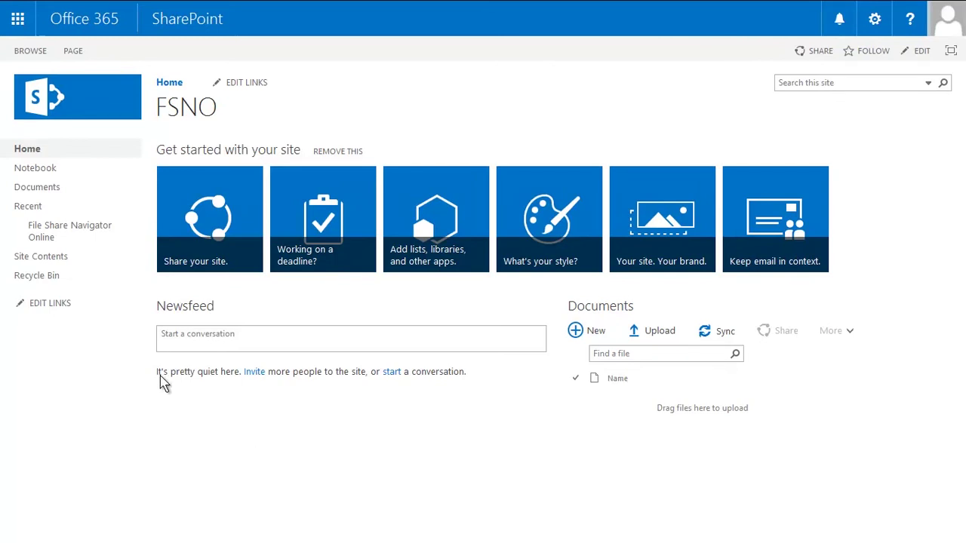
pyautogui.click(97, 265)
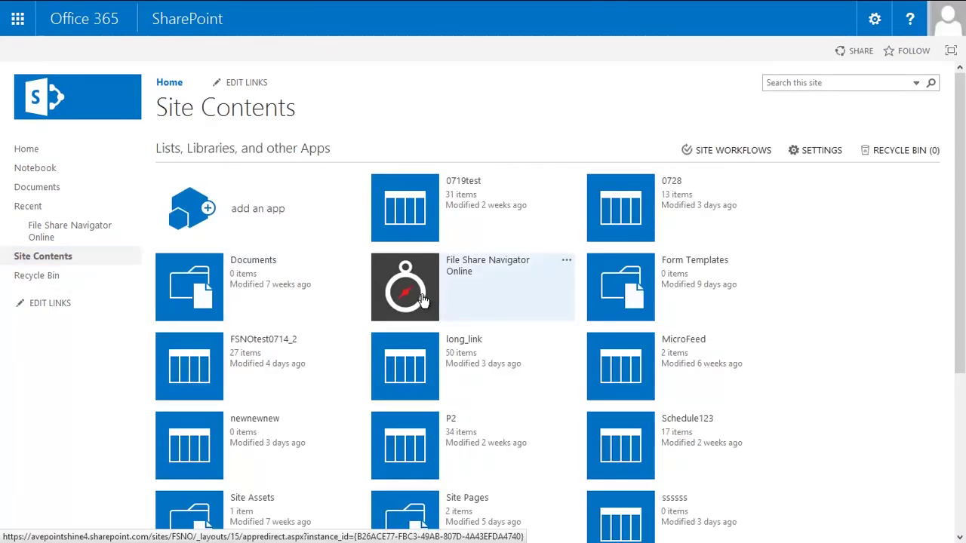
pyautogui.click(421, 301)
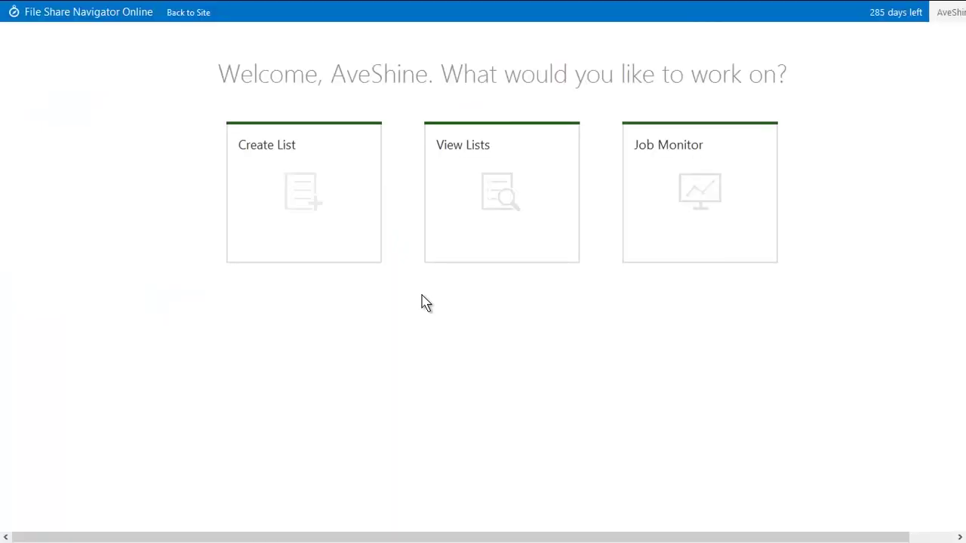
pyautogui.click(321, 237)
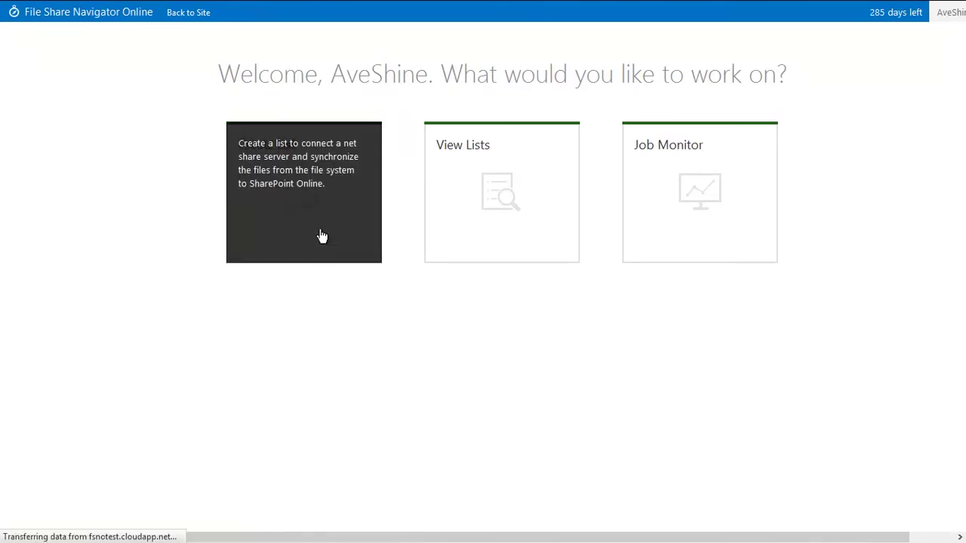
# Name the list FSNO Demo, paste path \\192.168.8.109\Share, and enter the share's username and password.
pyautogui.click(434, 89)
pyautogui.write('FSNO Demo')
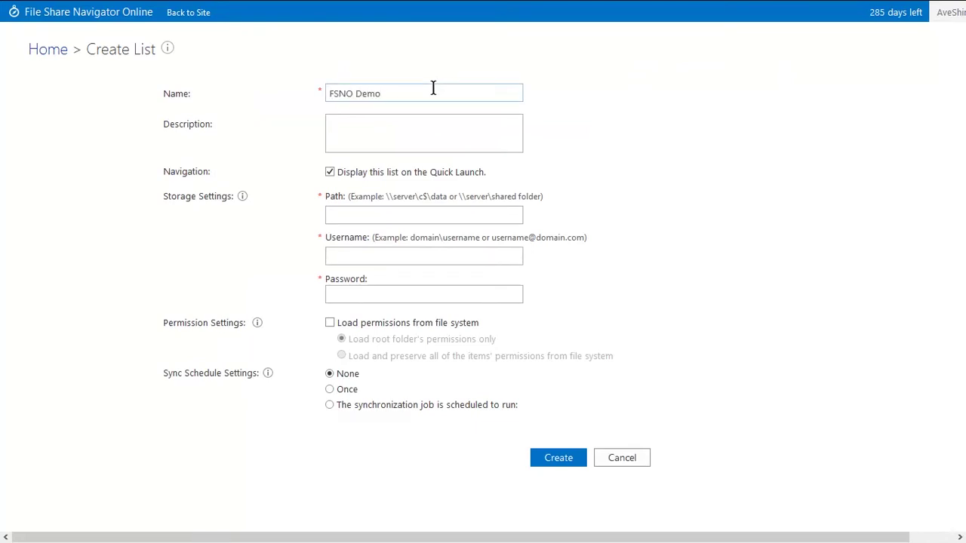
pyautogui.click(479, 215)
pyautogui.write('\\\\192.168.8.109\\Share')
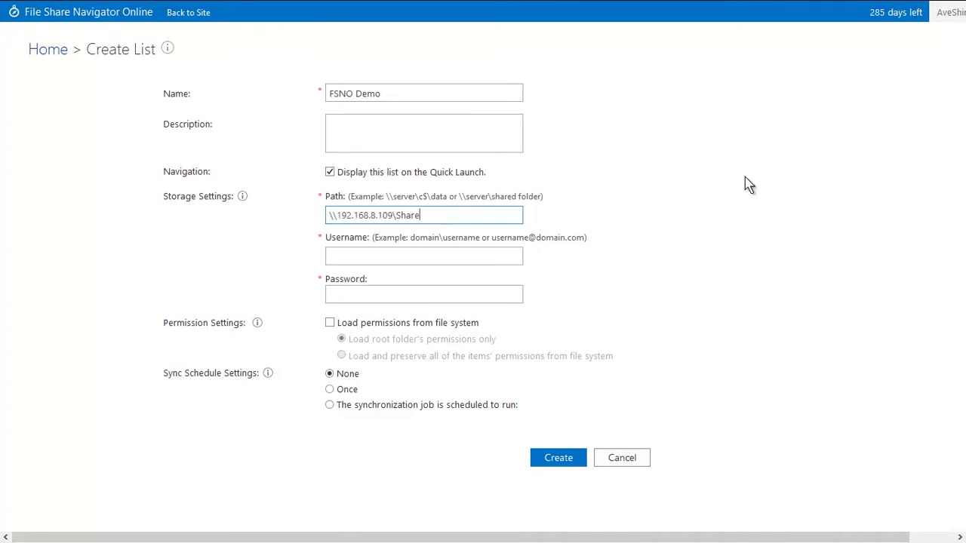
pyautogui.press('Tab')
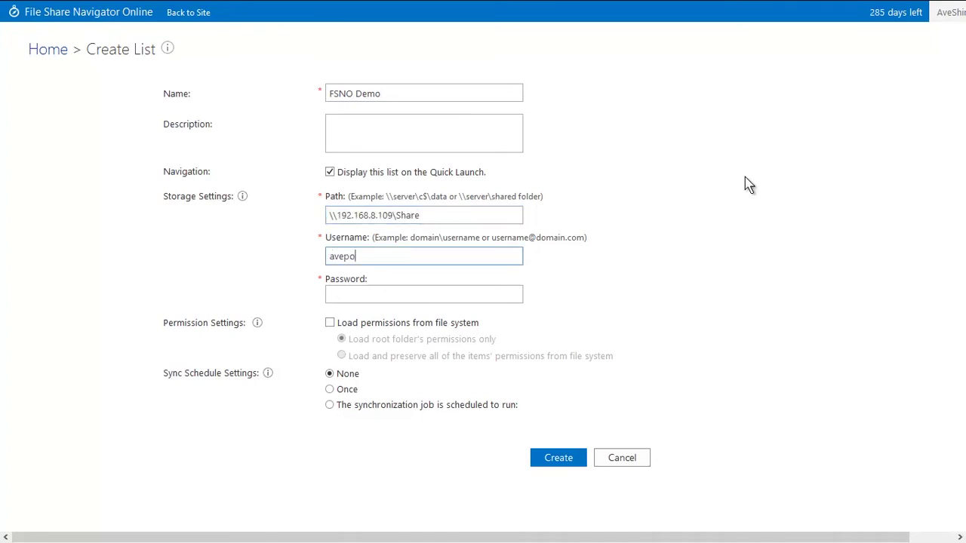
pyautogui.press('Tab')
pyautogui.write('•••••••••••')
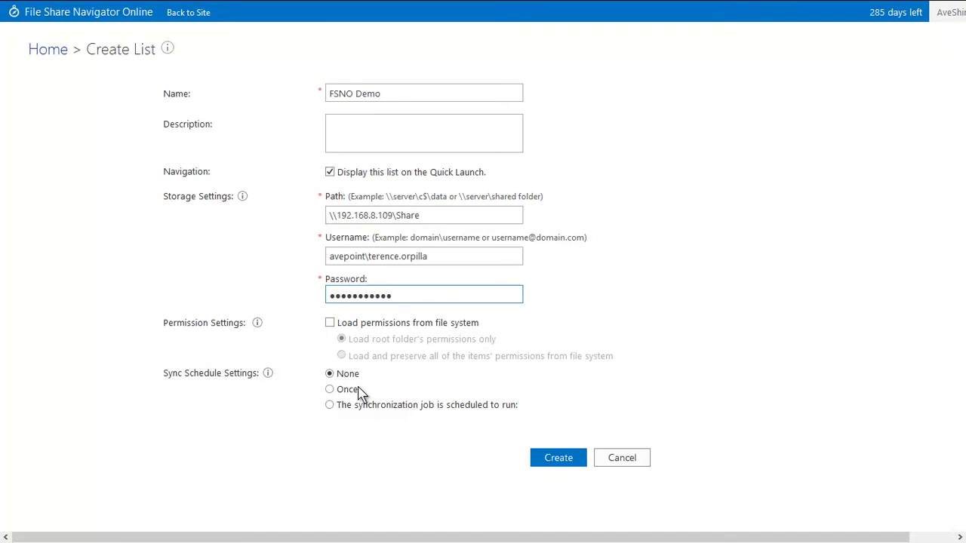
# Create the FSNO Demo list, open it, and run Synchronize Current Folder to pull in the ten files.
pyautogui.click(564, 466)
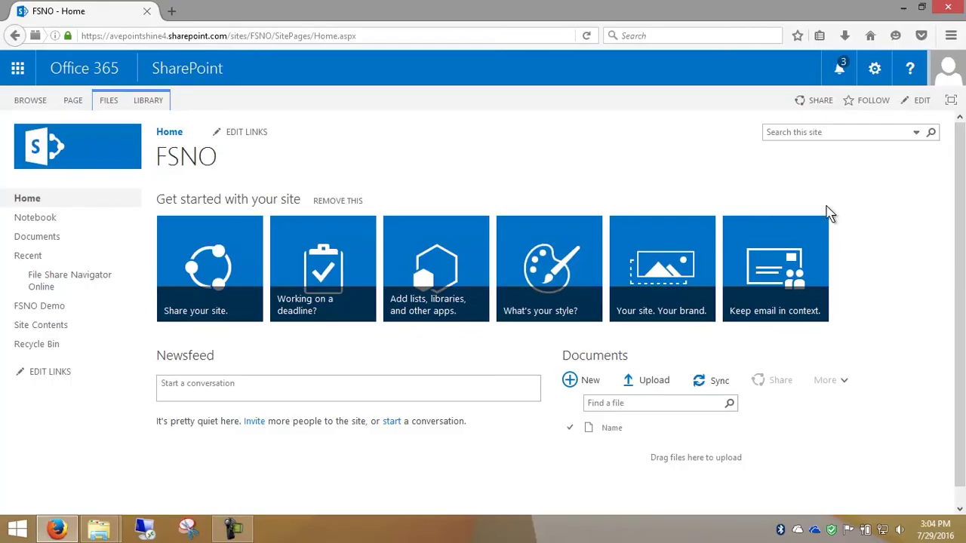
pyautogui.click(53, 311)
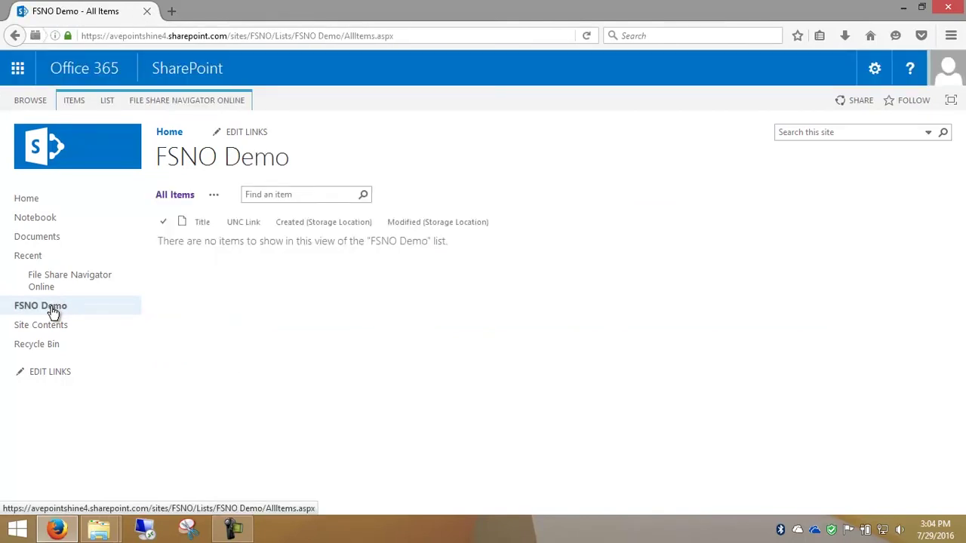
pyautogui.click(180, 109)
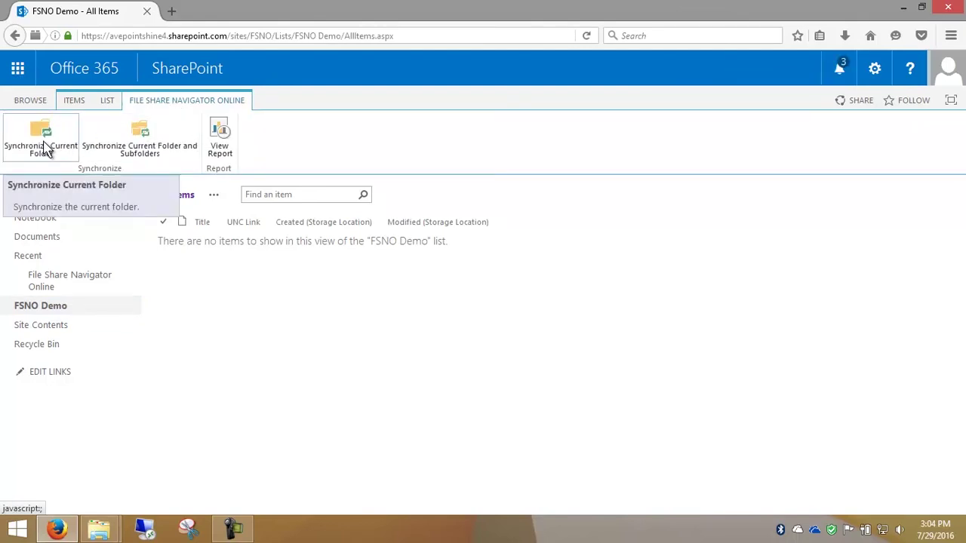
pyautogui.click(45, 150)
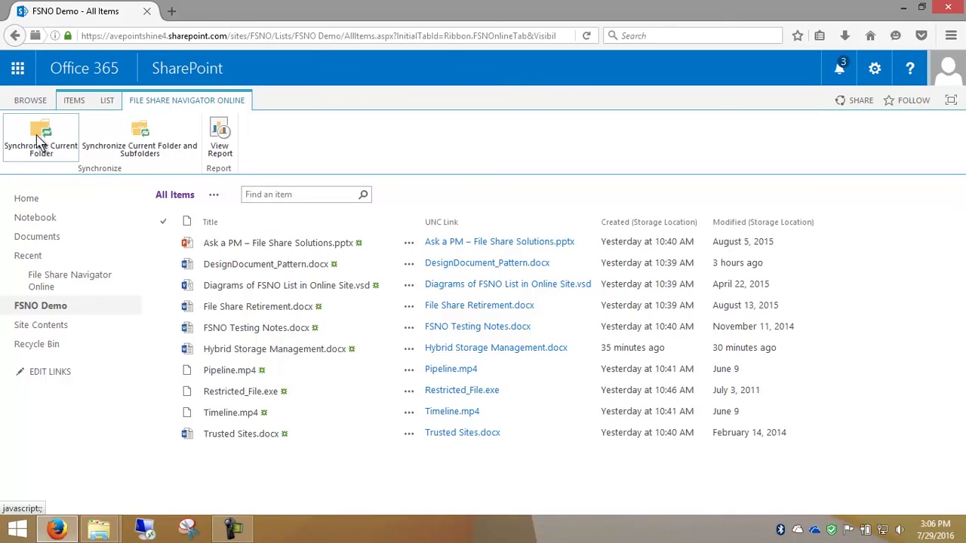
# Upload Hybrid Storage Management.docx from the computer into the FSNO Demo list.
pyautogui.click(77, 102)
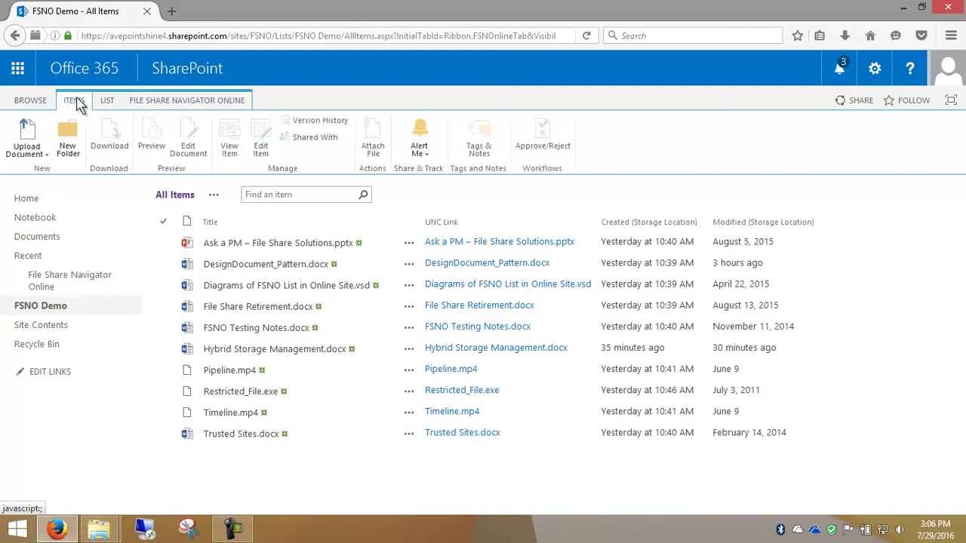
pyautogui.click(29, 132)
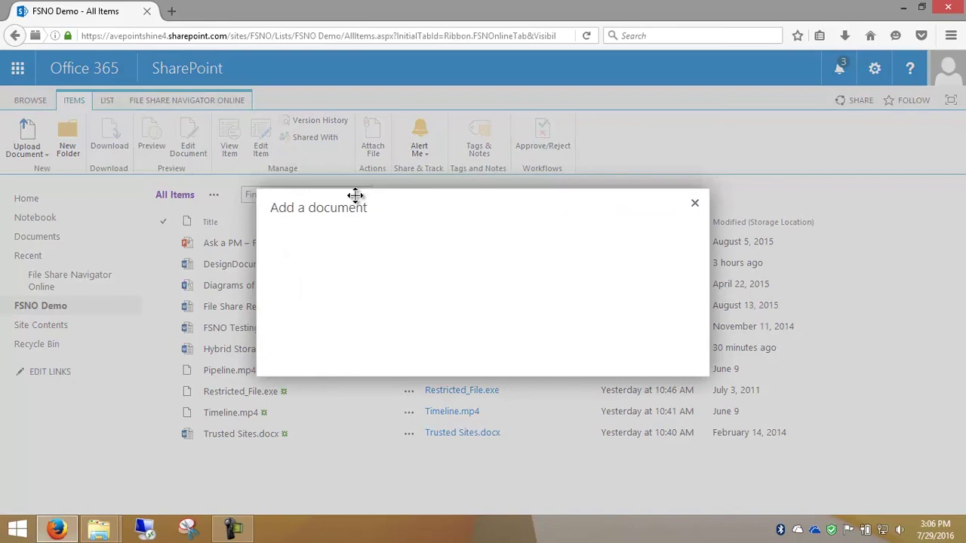
pyautogui.click(456, 250)
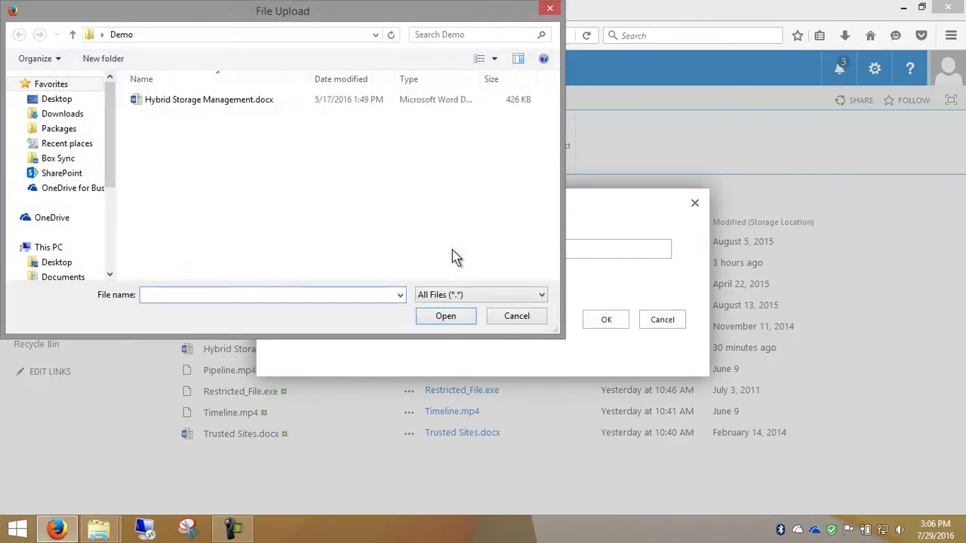
pyautogui.click(223, 109)
pyautogui.click(223, 109)
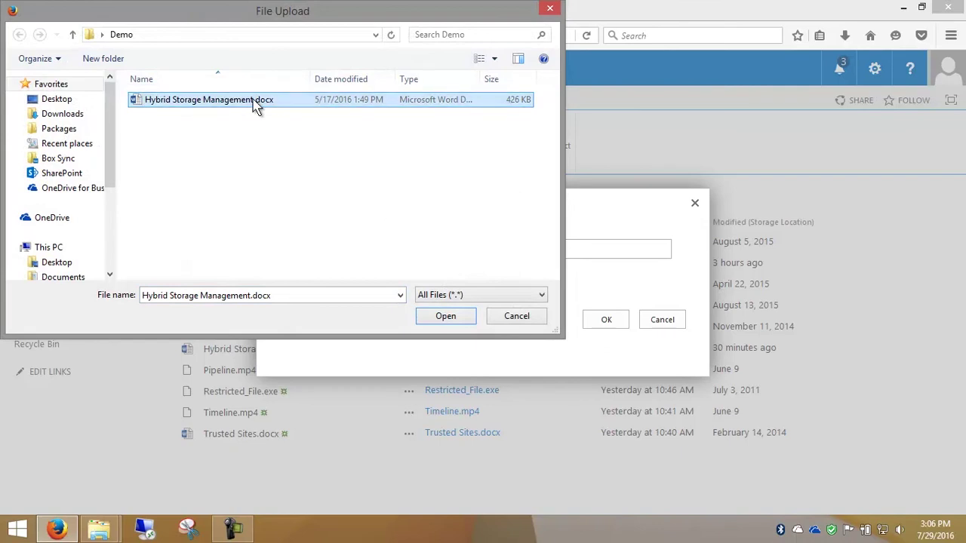
pyautogui.doubleClick(255, 101)
pyautogui.click(599, 321)
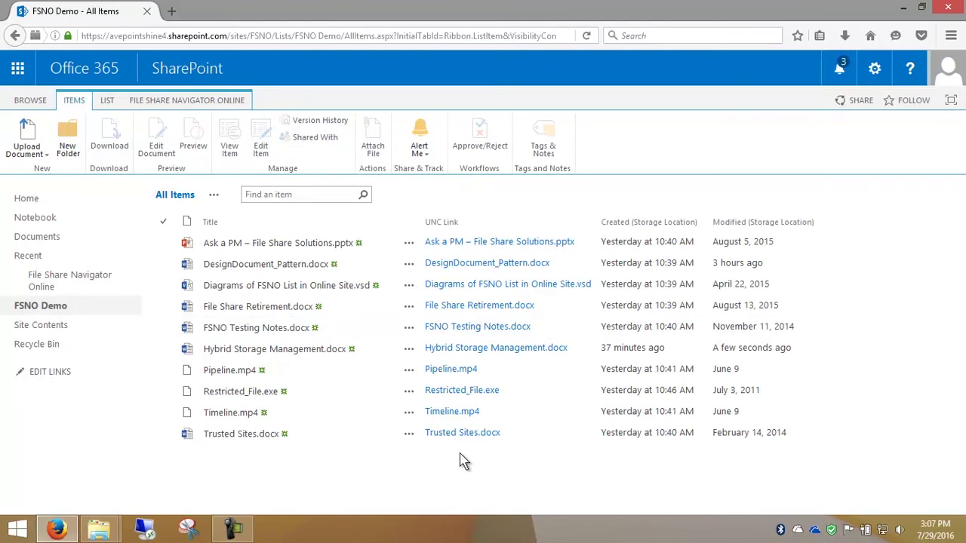
# Download Pipeline.mp4 from the list, choosing Save File instead of opening it in VLC.
pyautogui.click(409, 370)
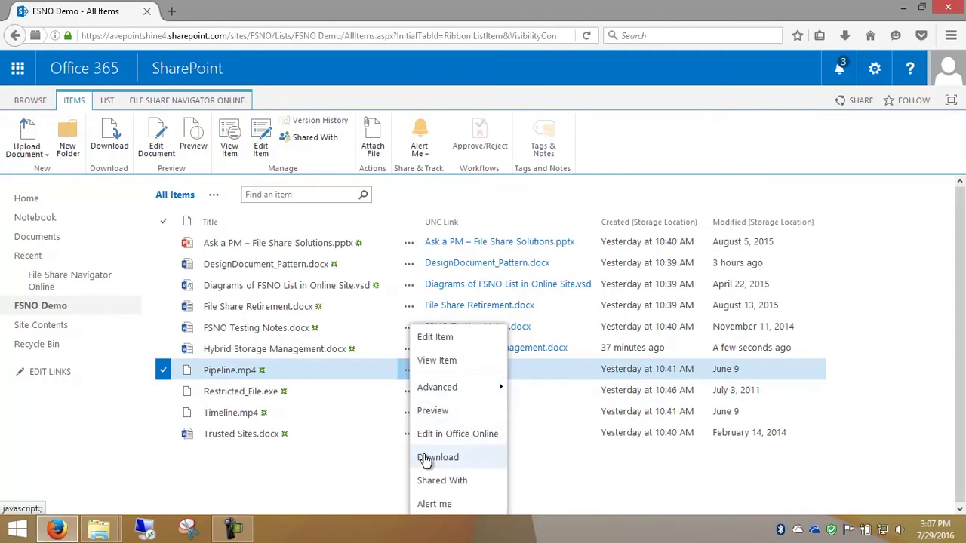
pyautogui.click(436, 458)
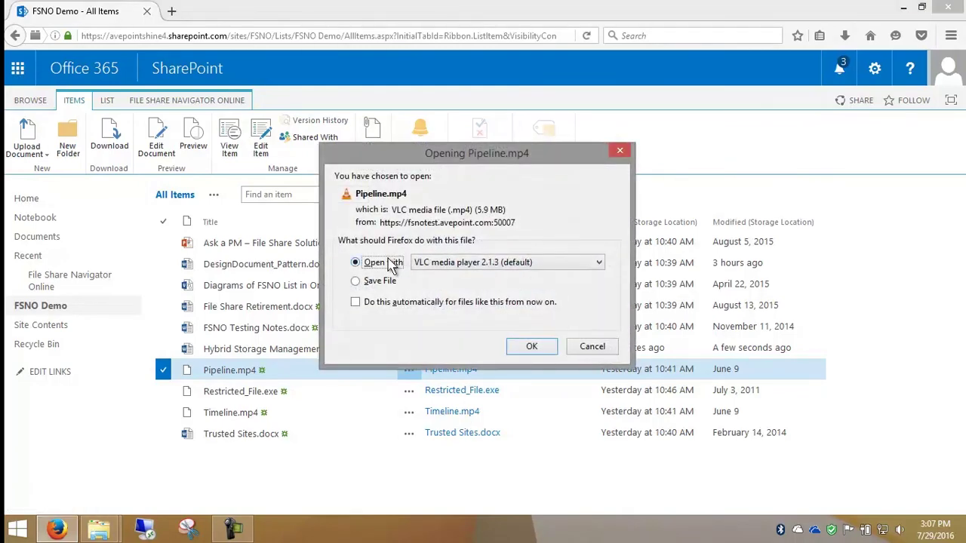
pyautogui.click(378, 287)
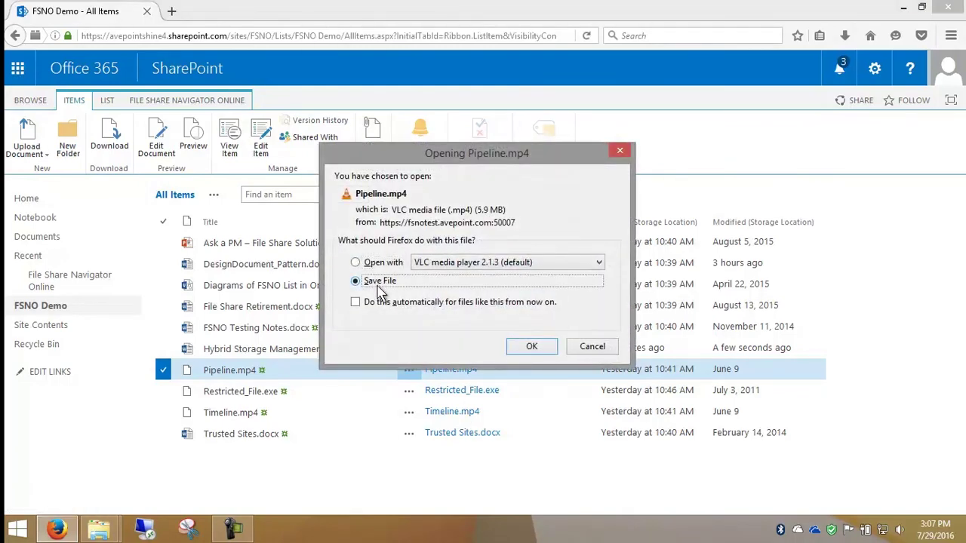
pyautogui.click(532, 347)
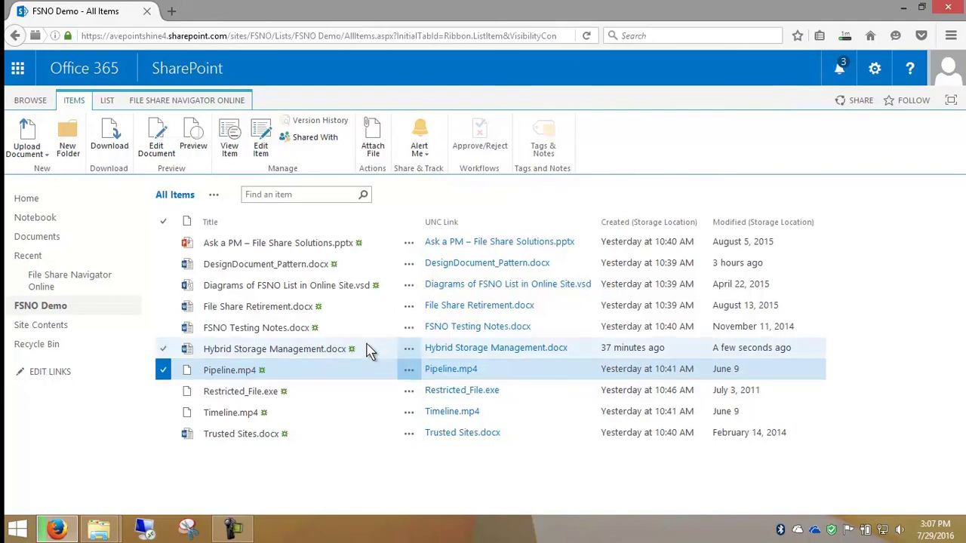
# Select only Hybrid Storage Management.docx and choose Edit Document on the Items tab.
pyautogui.click(162, 245)
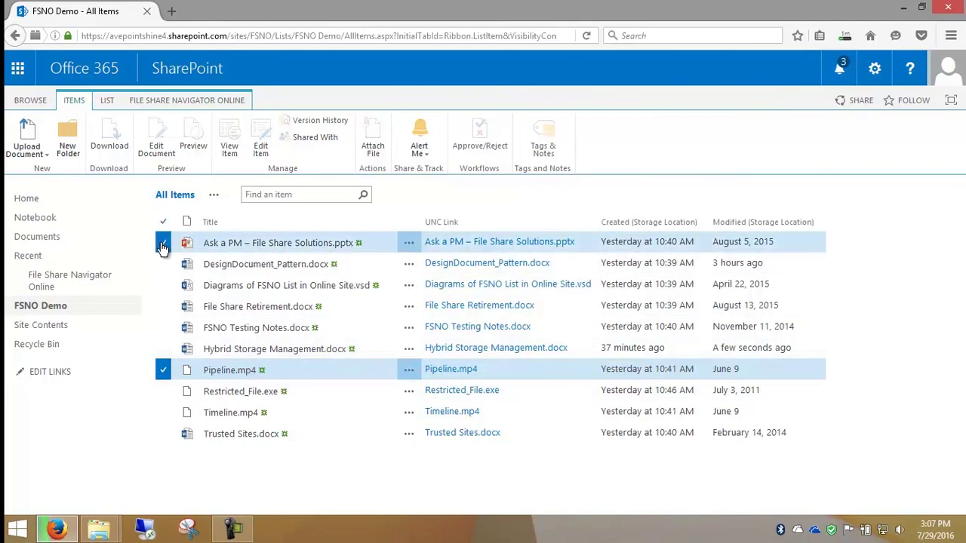
pyautogui.click(162, 370)
pyautogui.click(163, 248)
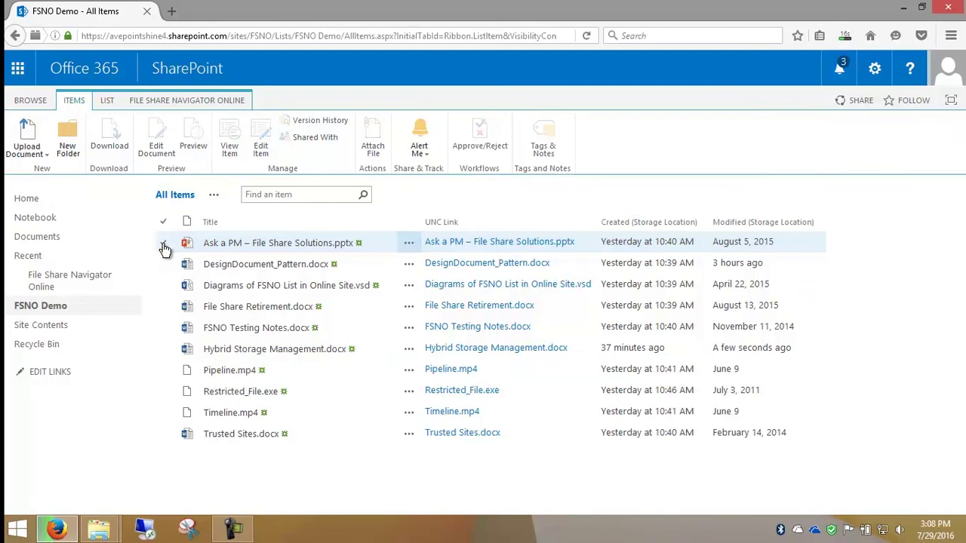
pyautogui.click(163, 352)
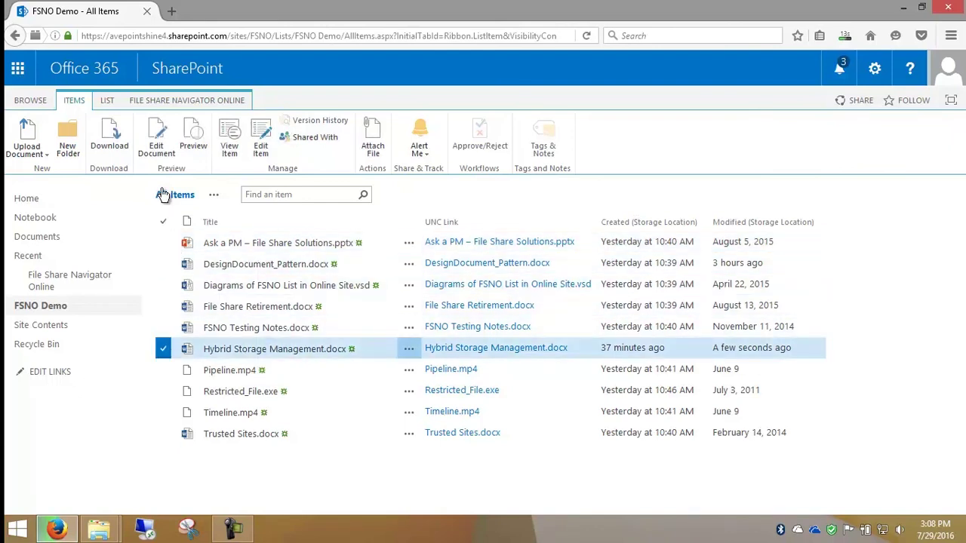
pyautogui.click(156, 144)
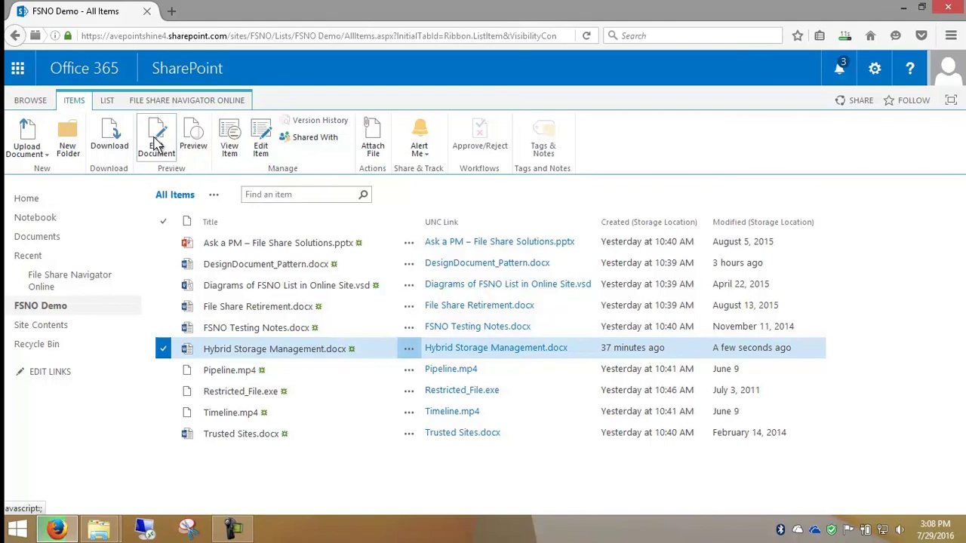